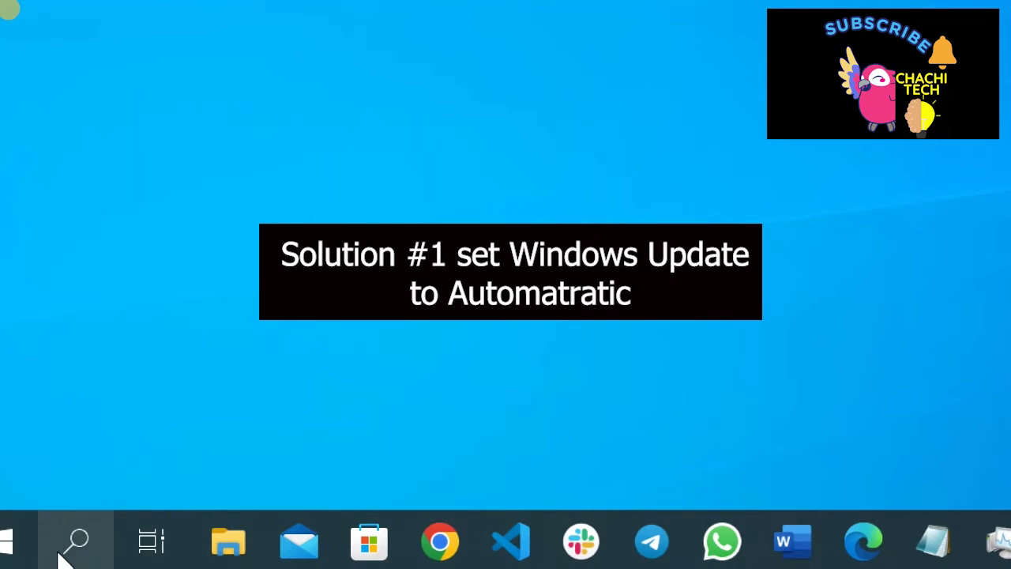
Step: Open the Windows search panel from the taskbar
{"action": "left_click", "coordinate": [73, 545]}
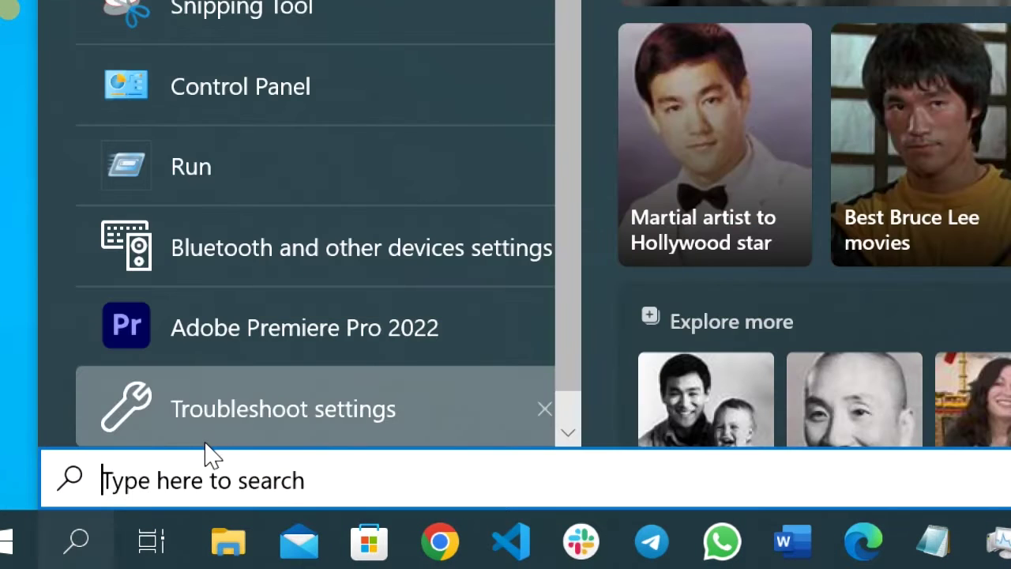
Step: Search for services.msc and launch the Services app from the results
{"action": "type", "text": "services.msc"}
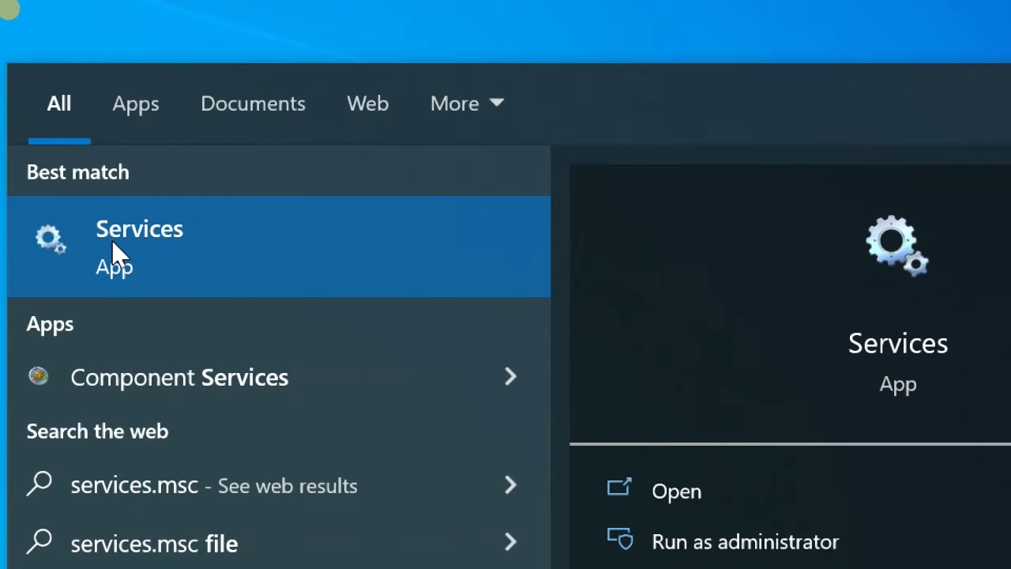
{"action": "left_click", "coordinate": [111, 241]}
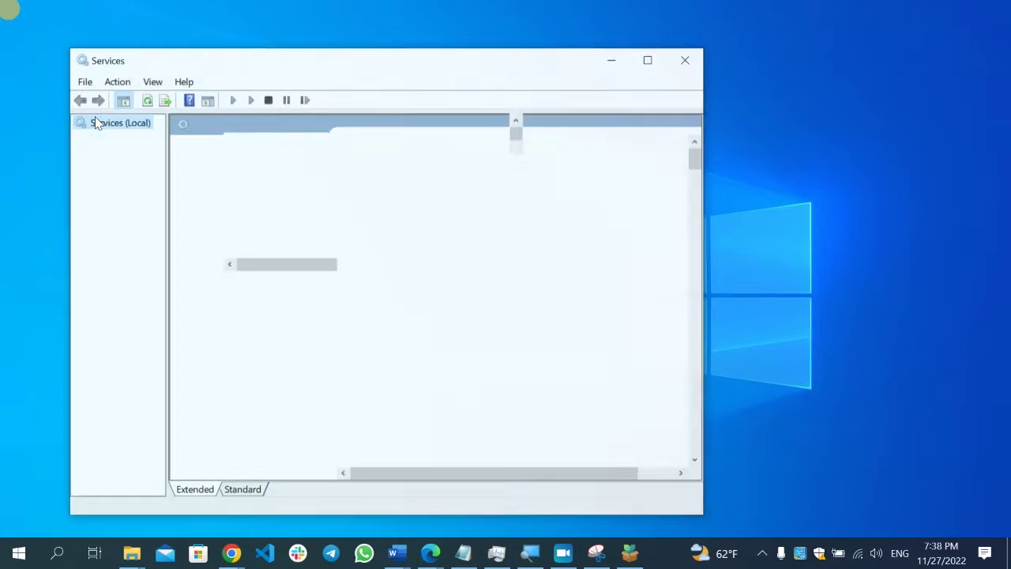
Step: Maximize Services and scroll to Windows Update, which is Manual and not running
{"action": "left_click", "coordinate": [648, 60]}
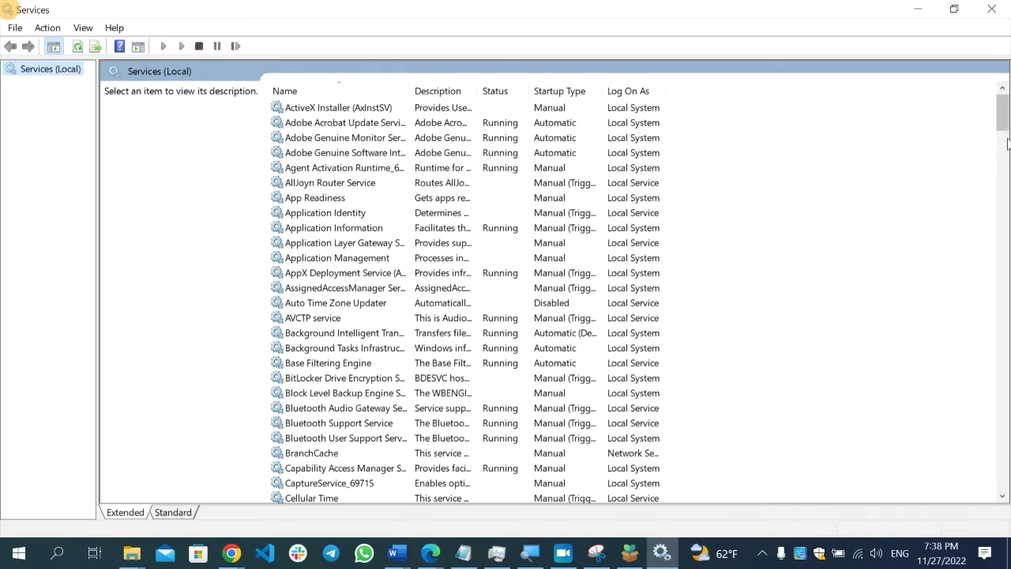
{"action": "left_click_drag", "start_coordinate": [1006, 142], "coordinate": [1005, 395]}
{"action": "scroll", "coordinate": [499, 229], "scroll_direction": "down", "scroll_amount": 9}
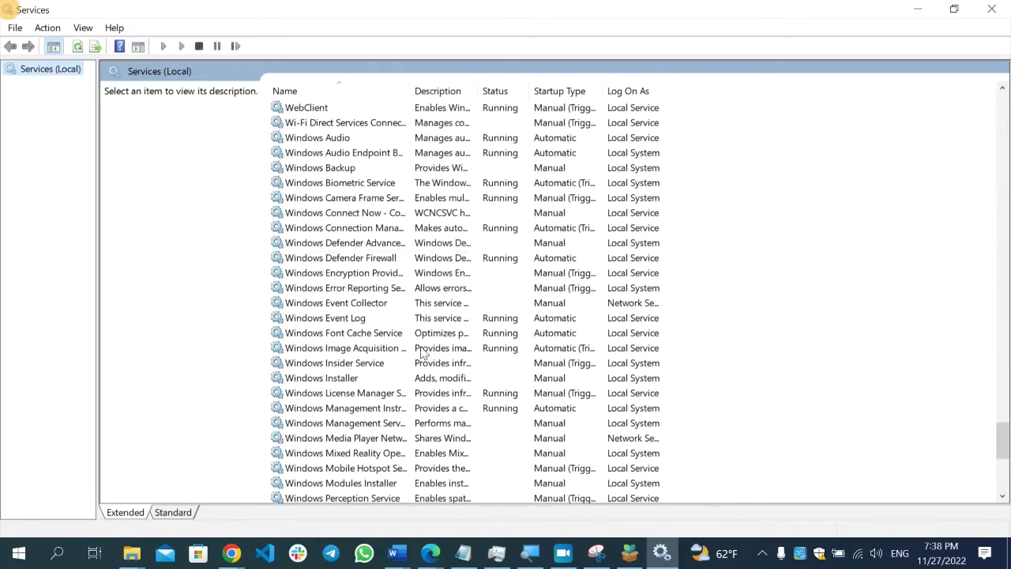
{"action": "scroll", "coordinate": [340, 402], "scroll_direction": "down", "scroll_amount": 5}
{"action": "key", "text": "ctrl"}
{"action": "key", "text": "ctrl"}
{"action": "key", "text": "ctrl"}
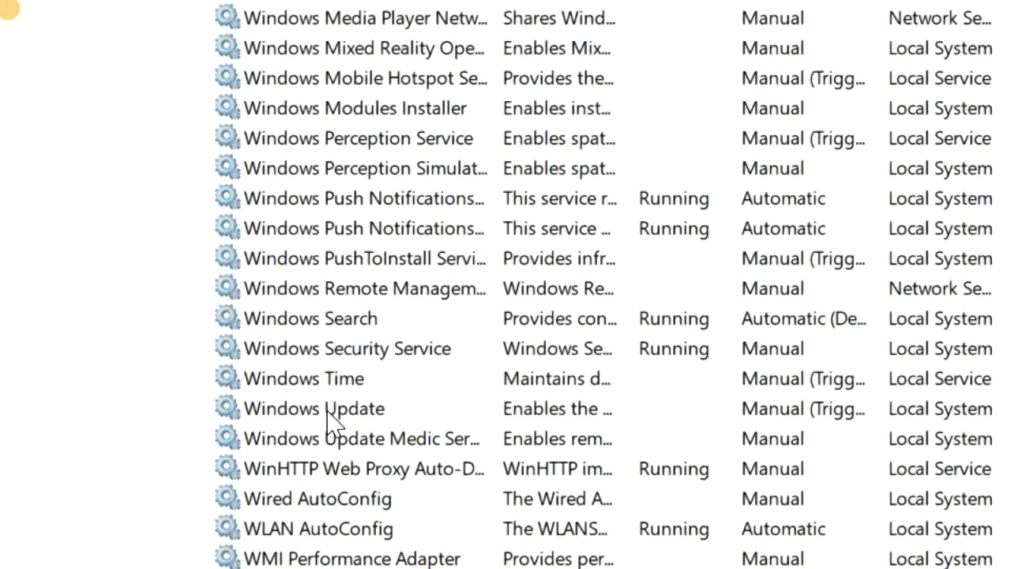
{"action": "key", "text": "ctrl"}
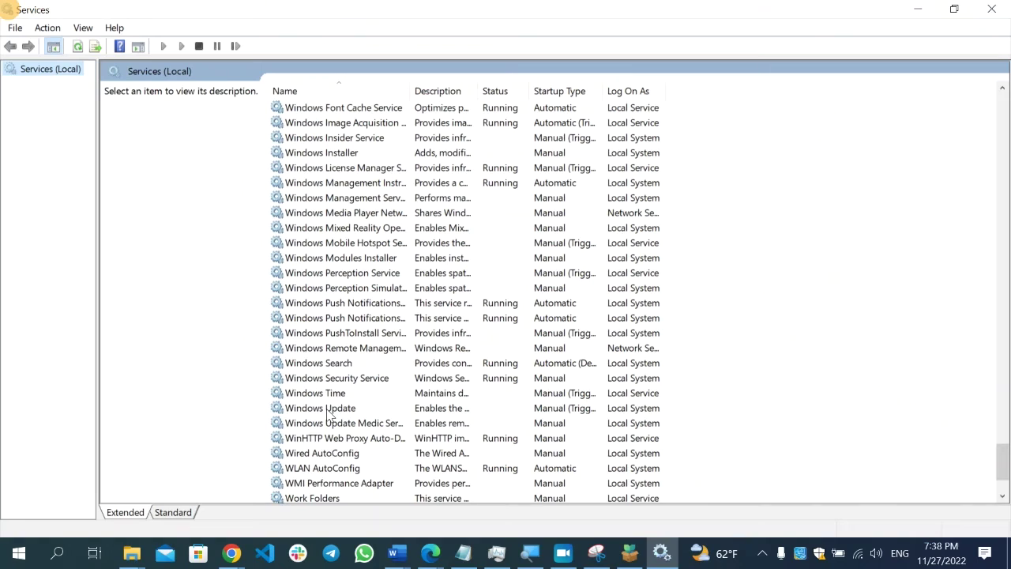
{"action": "key", "text": "ctrl"}
Step: Change the Windows Update startup type from Manual to Automatic in its properties and apply it
{"action": "left_click", "coordinate": [327, 410]}
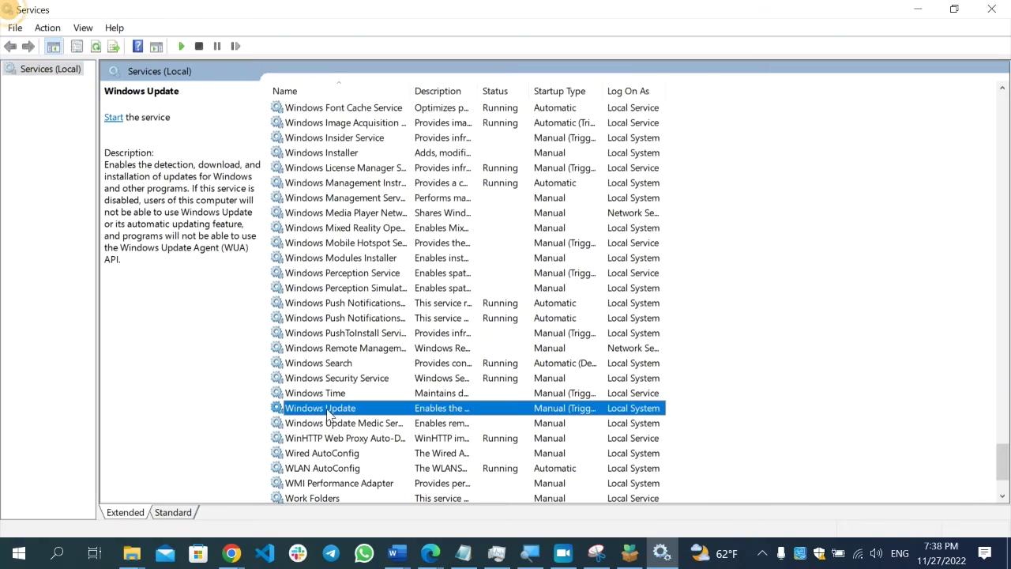
{"action": "right_click", "coordinate": [327, 411]}
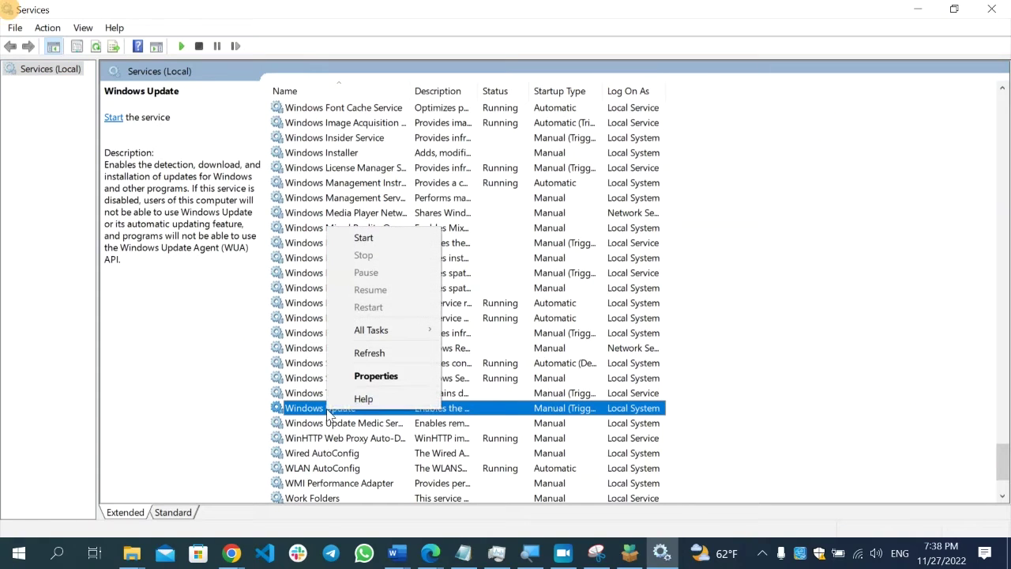
{"action": "left_click", "coordinate": [375, 380]}
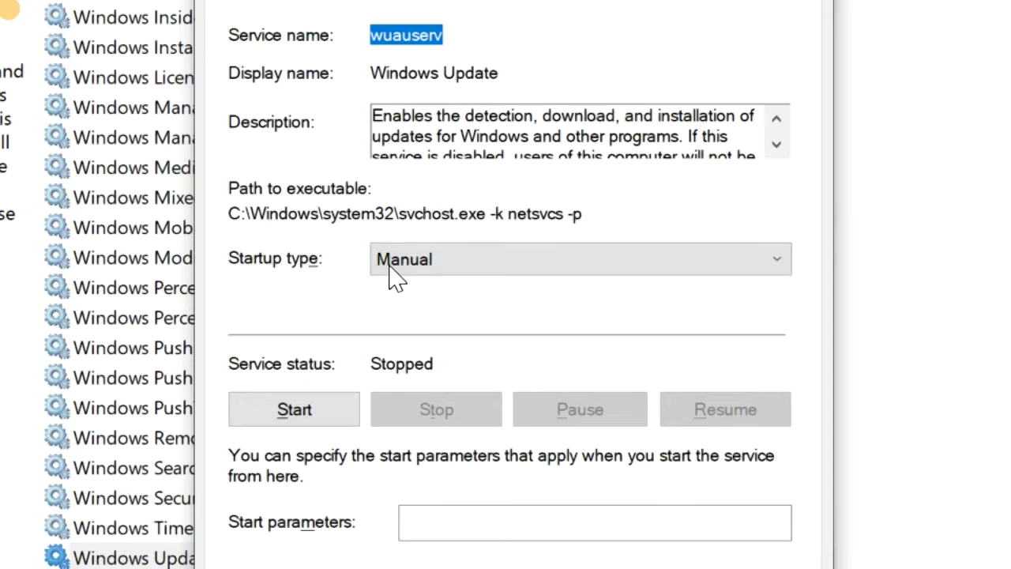
{"action": "left_click", "coordinate": [697, 265]}
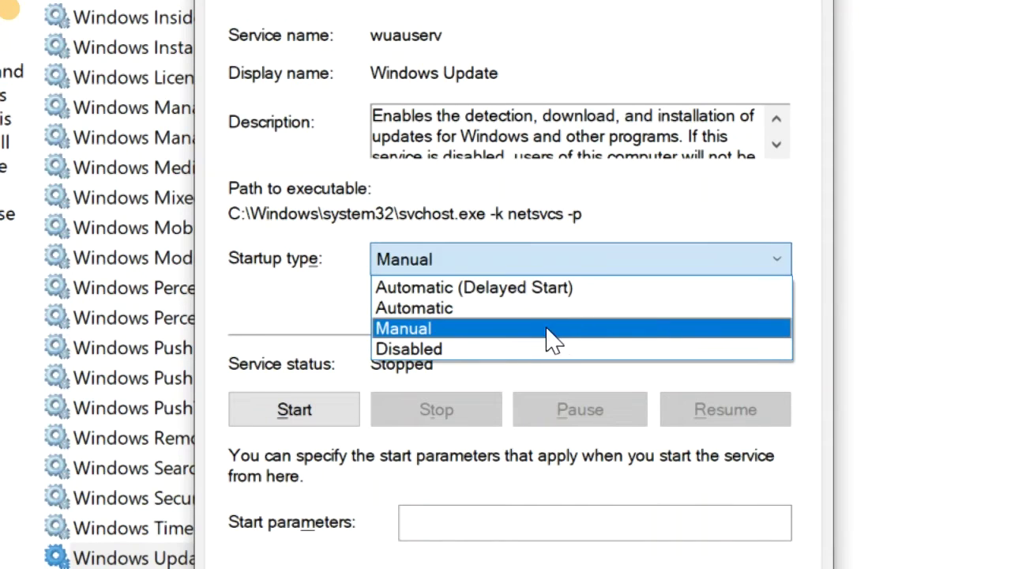
{"action": "left_click", "coordinate": [483, 308]}
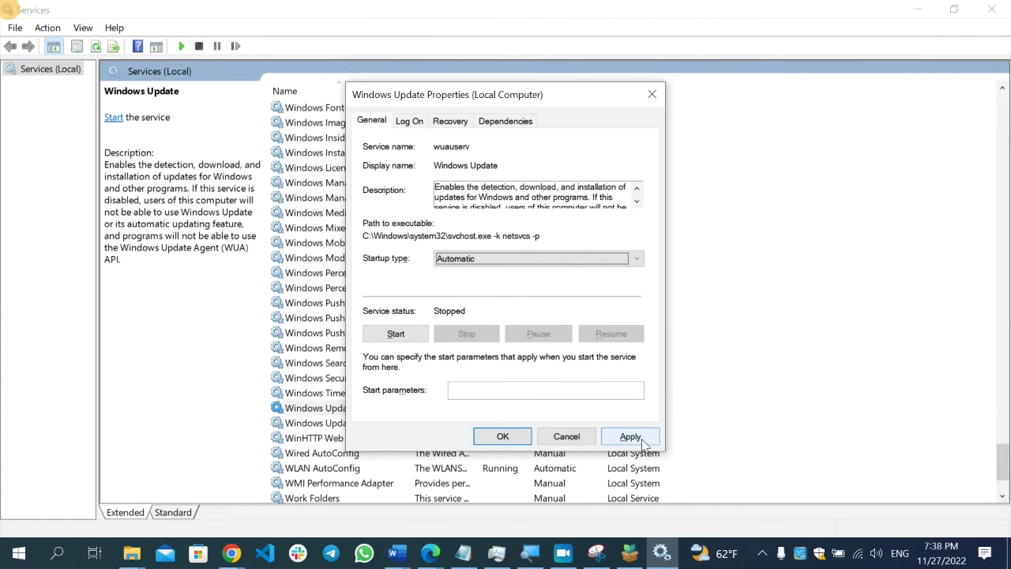
{"action": "left_click", "coordinate": [630, 436]}
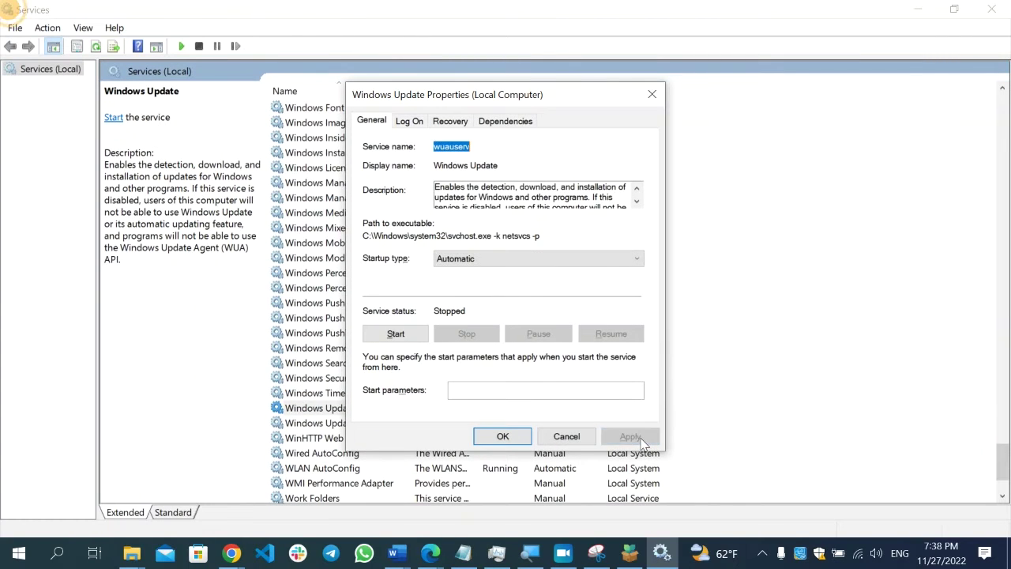
{"action": "left_click", "coordinate": [502, 437]}
{"action": "left_click", "coordinate": [431, 411]}
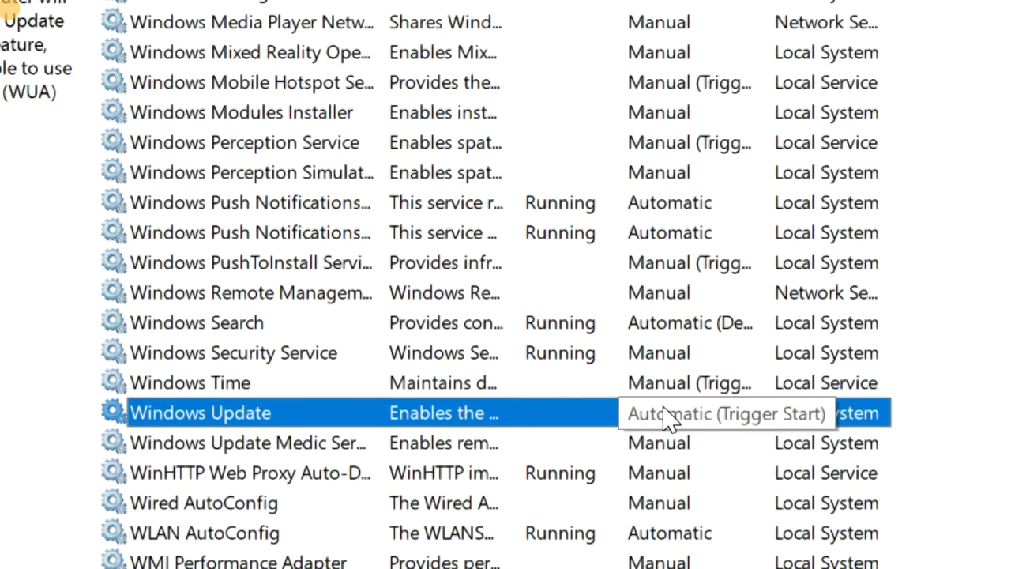
Step: Start the Windows Update service, then close the Services window
{"action": "right_click", "coordinate": [567, 416]}
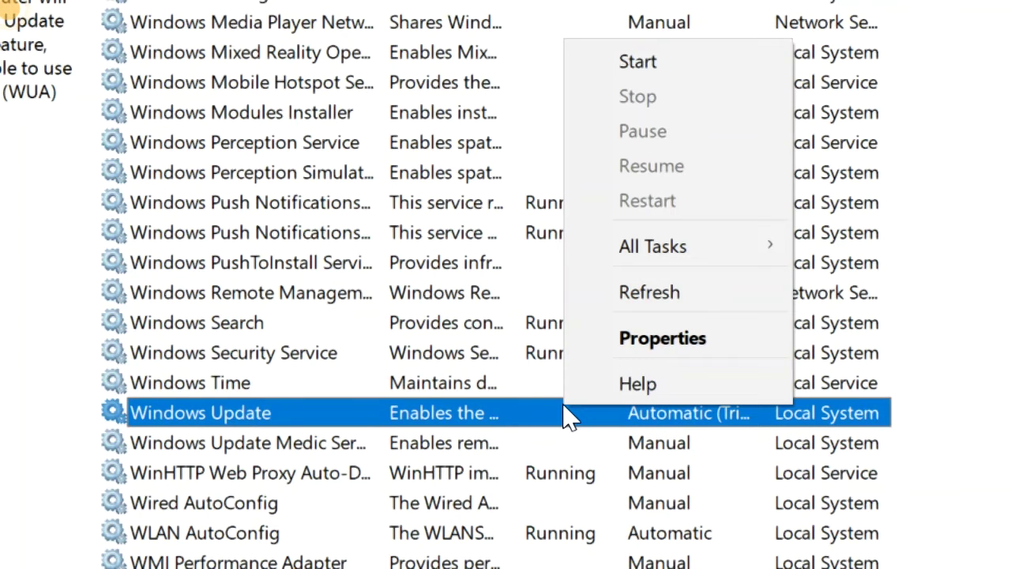
{"action": "left_click", "coordinate": [668, 73]}
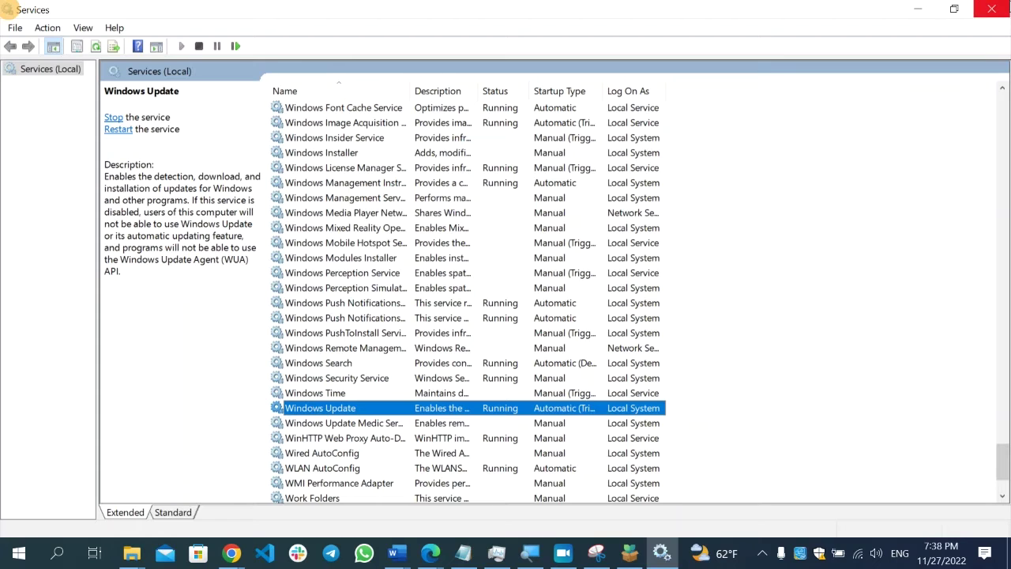
{"action": "left_click", "coordinate": [991, 9]}
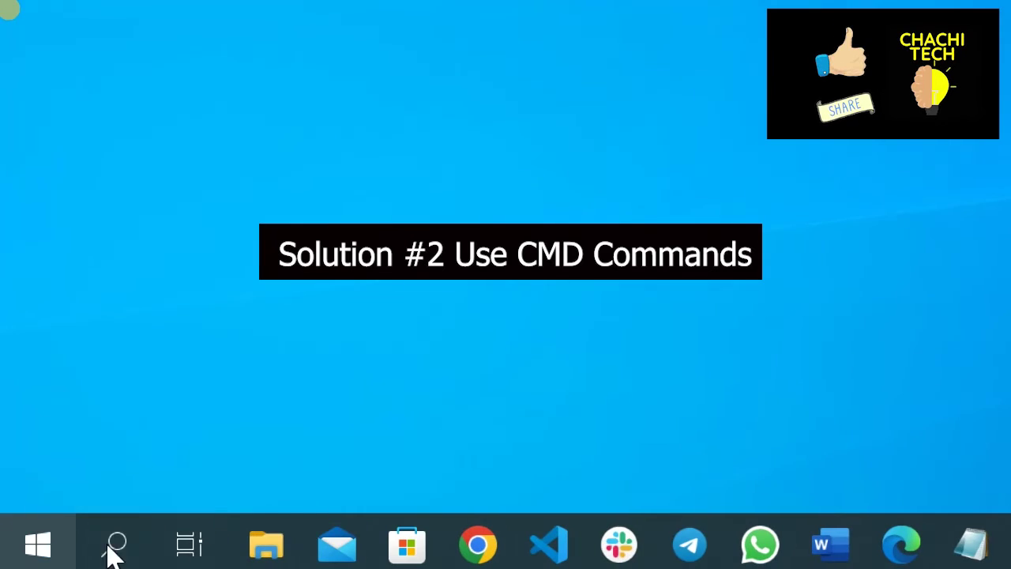
Step: Search for cmd and run Command Prompt as administrator
{"action": "left_click", "coordinate": [123, 543]}
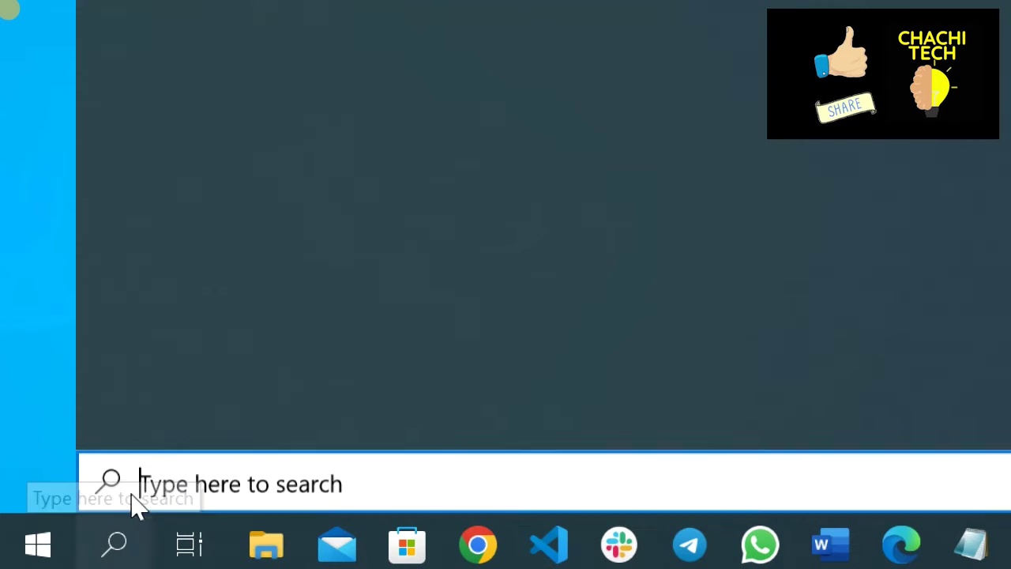
{"action": "type", "text": "cmd"}
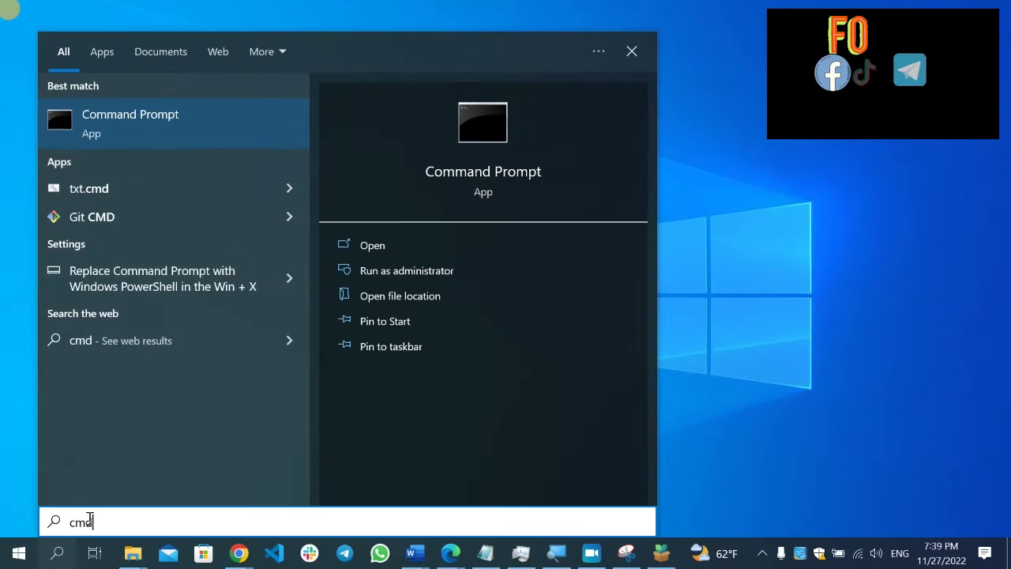
{"action": "left_click", "coordinate": [108, 140]}
{"action": "right_click", "coordinate": [106, 139]}
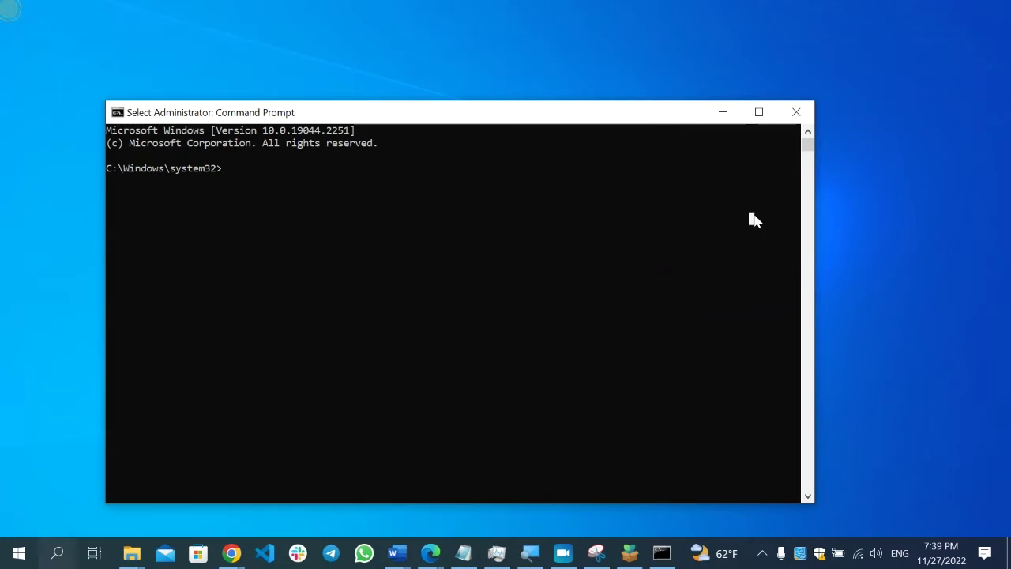
Step: Copy all the net stop, Ren and net start command lines from the Notepad document
{"action": "left_click", "coordinate": [462, 553]}
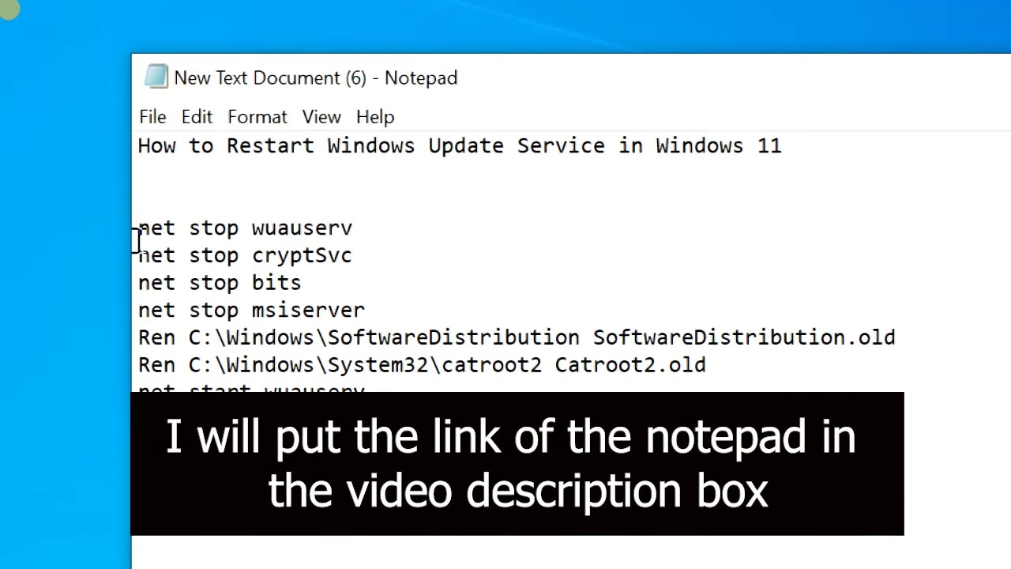
{"action": "left_click_drag", "start_coordinate": [135, 229], "coordinate": [377, 485]}
{"action": "right_click", "coordinate": [249, 283]}
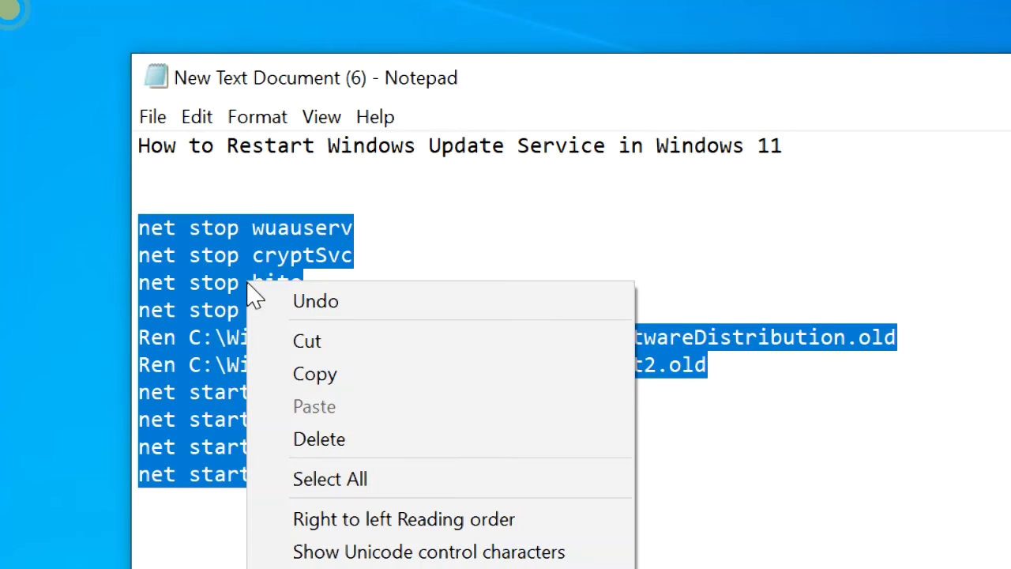
{"action": "left_click", "coordinate": [369, 378]}
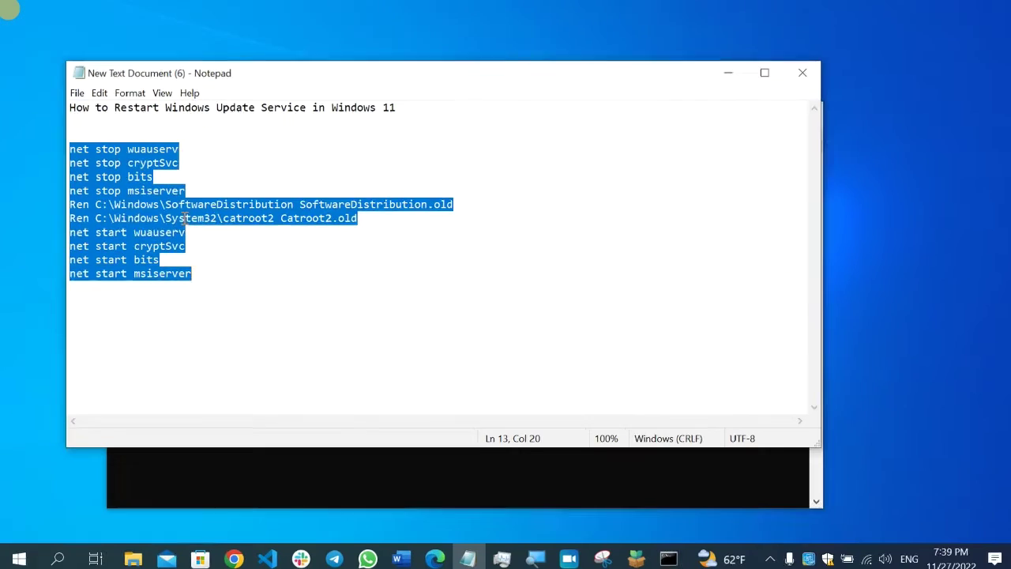
Step: Paste the copied commands into the admin Command Prompt and run them through net start msiserver
{"action": "left_click", "coordinate": [715, 71]}
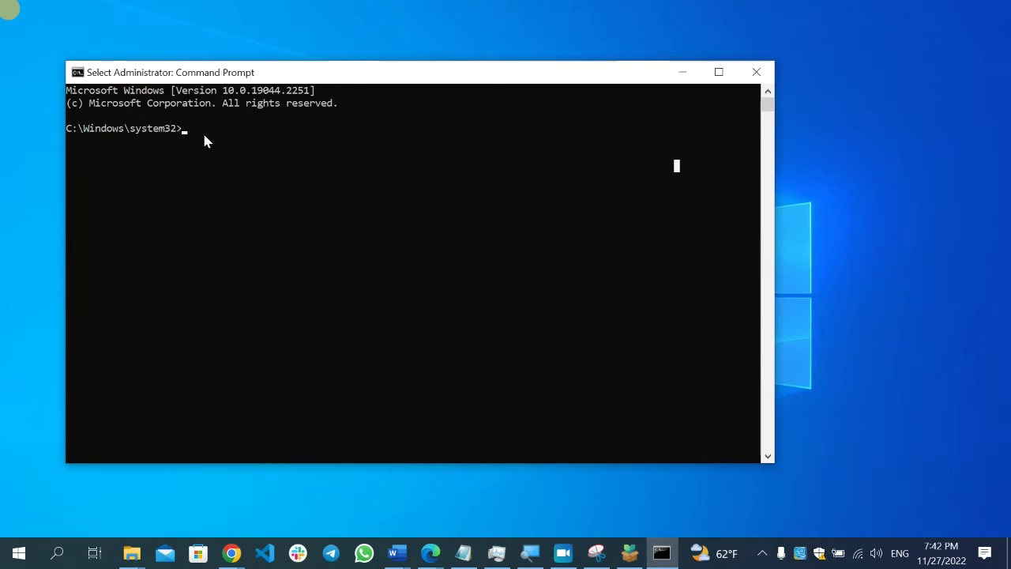
{"action": "right_click", "coordinate": [204, 140]}
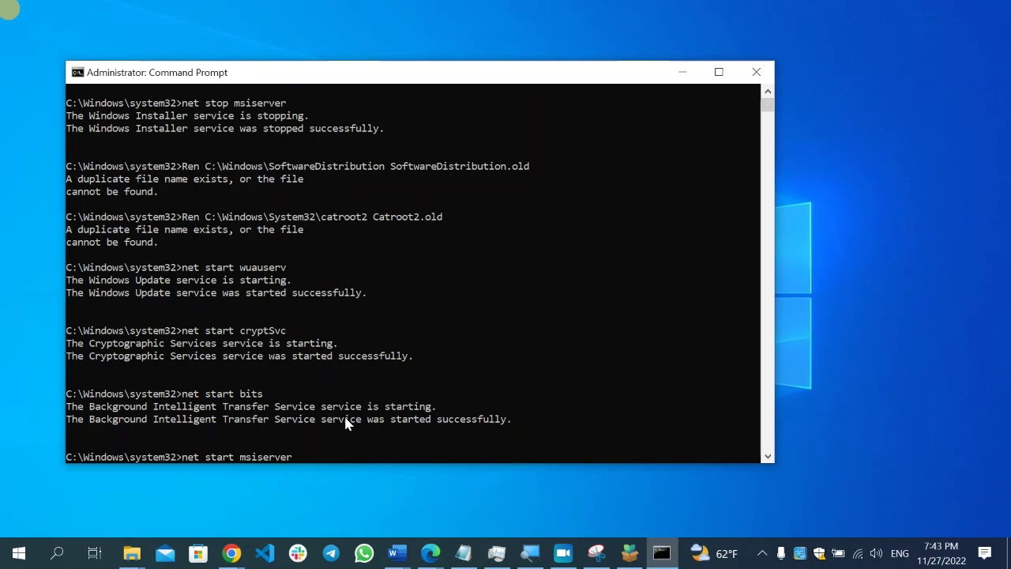
{"action": "key", "text": "Return"}
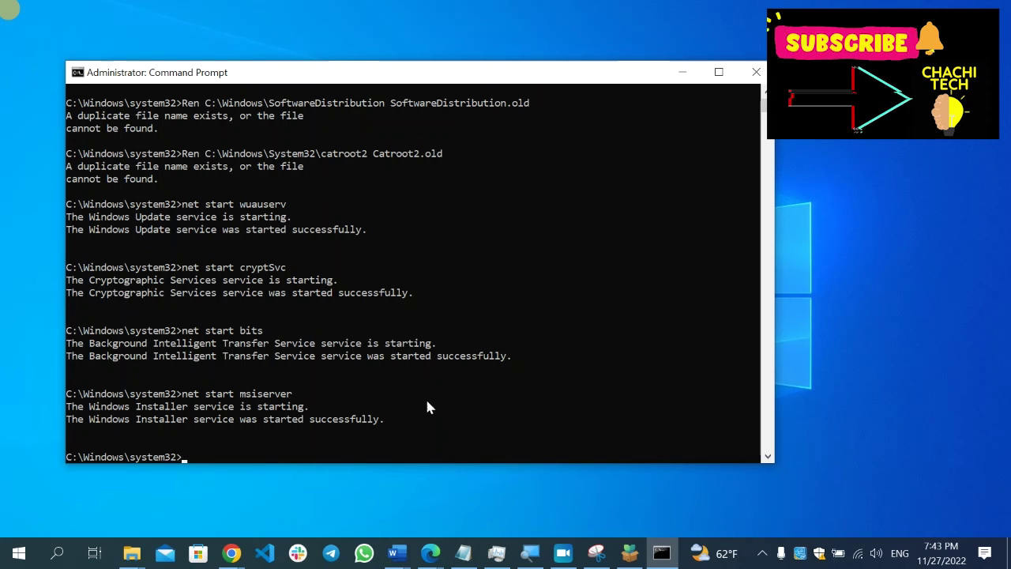
Step: Close Command Prompt and restart the computer from the Start button's shutdown options
{"action": "left_click", "coordinate": [758, 74]}
{"action": "right_click", "coordinate": [19, 553]}
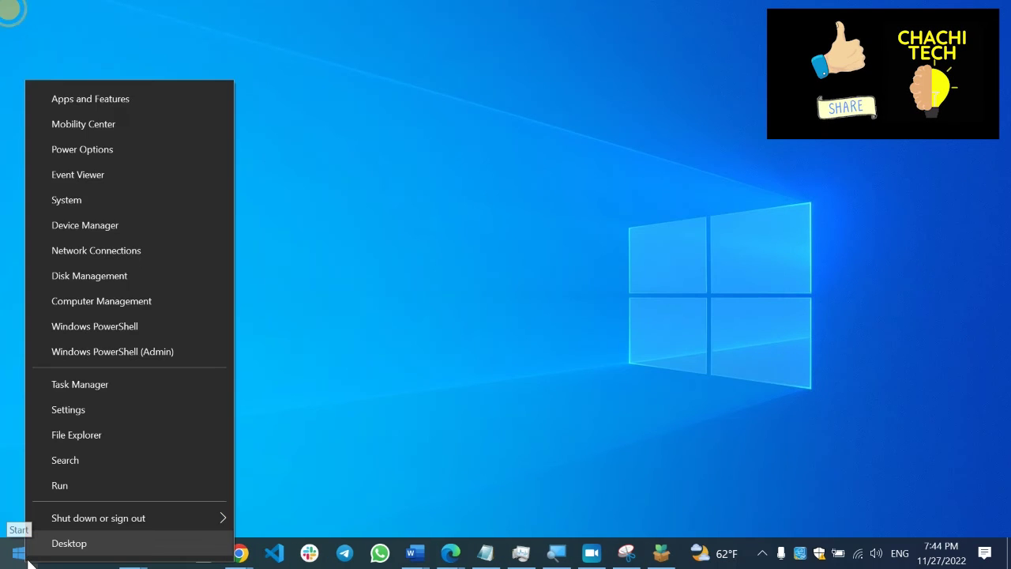
{"action": "mouse_move", "coordinate": [210, 517]}
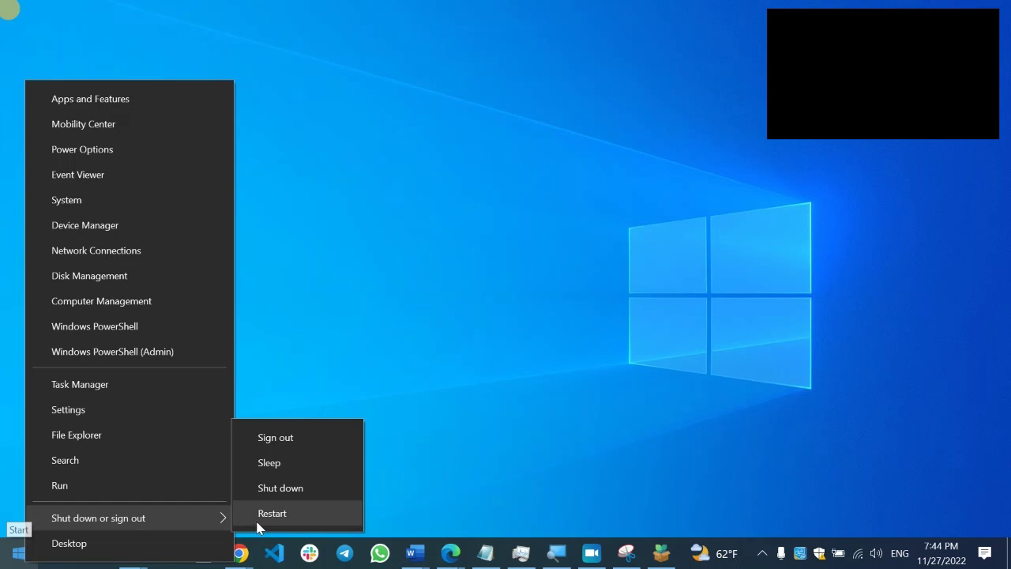
{"action": "left_click", "coordinate": [463, 441]}
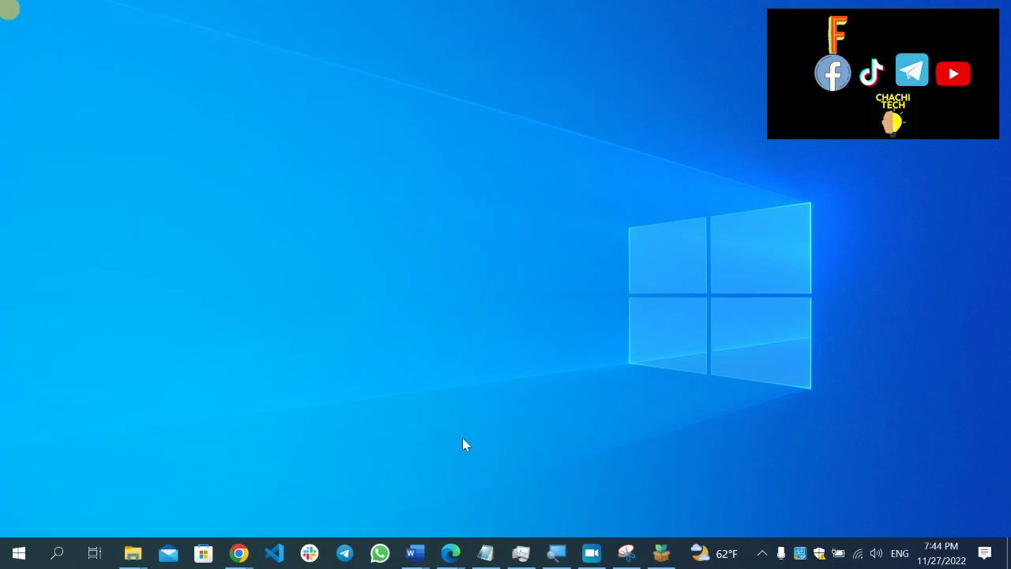